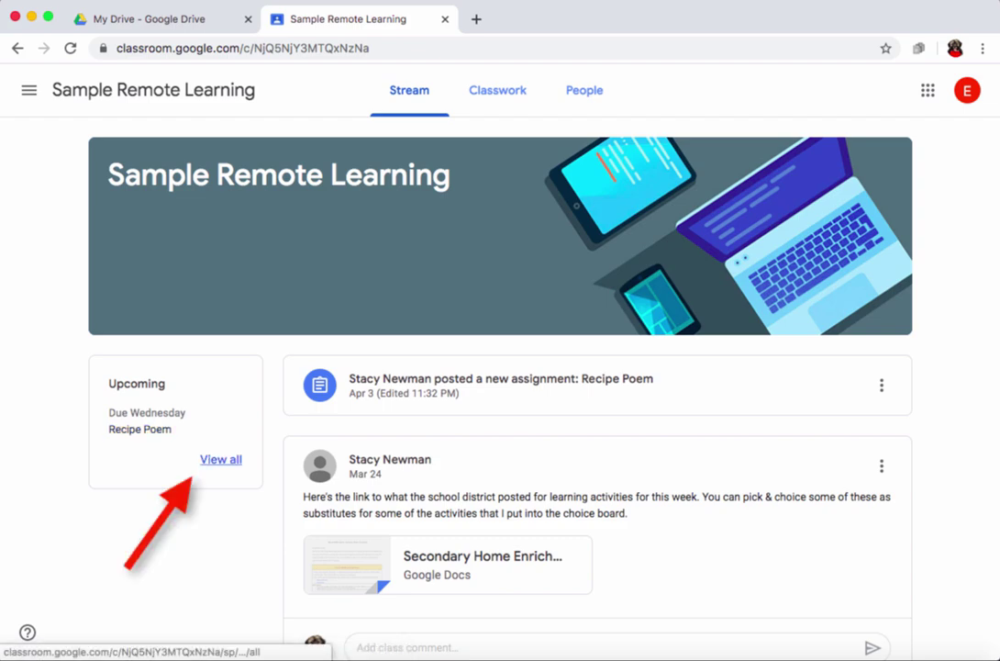
- Open the full details of the Recipe Poem assignment from the list of all upcoming work
{"action": "left_click", "coordinate": [220, 458]}
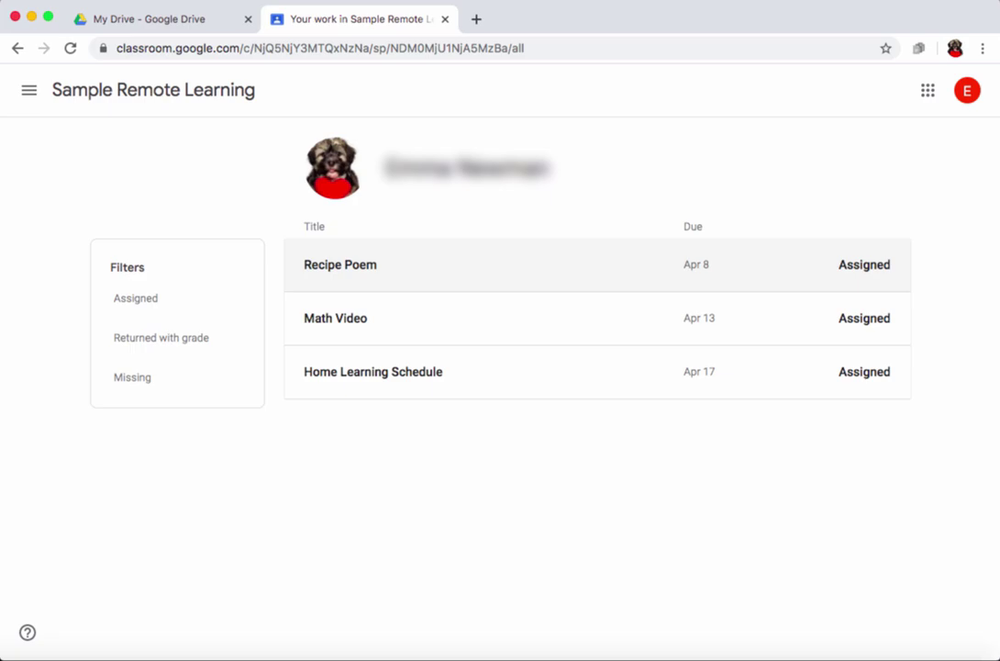
{"action": "left_click", "coordinate": [477, 264]}
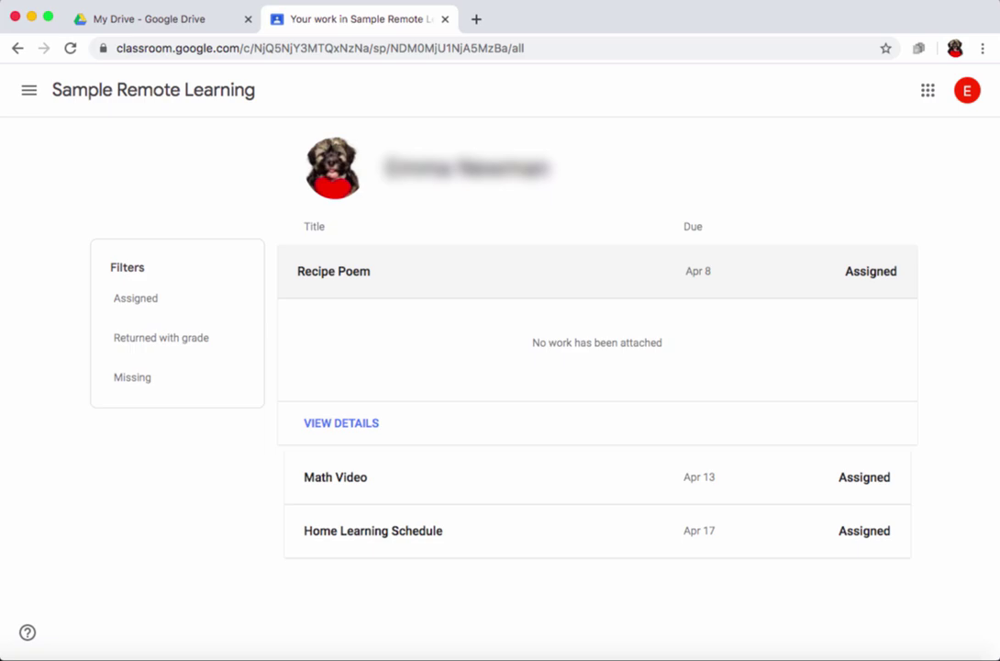
{"action": "left_click", "coordinate": [341, 422]}
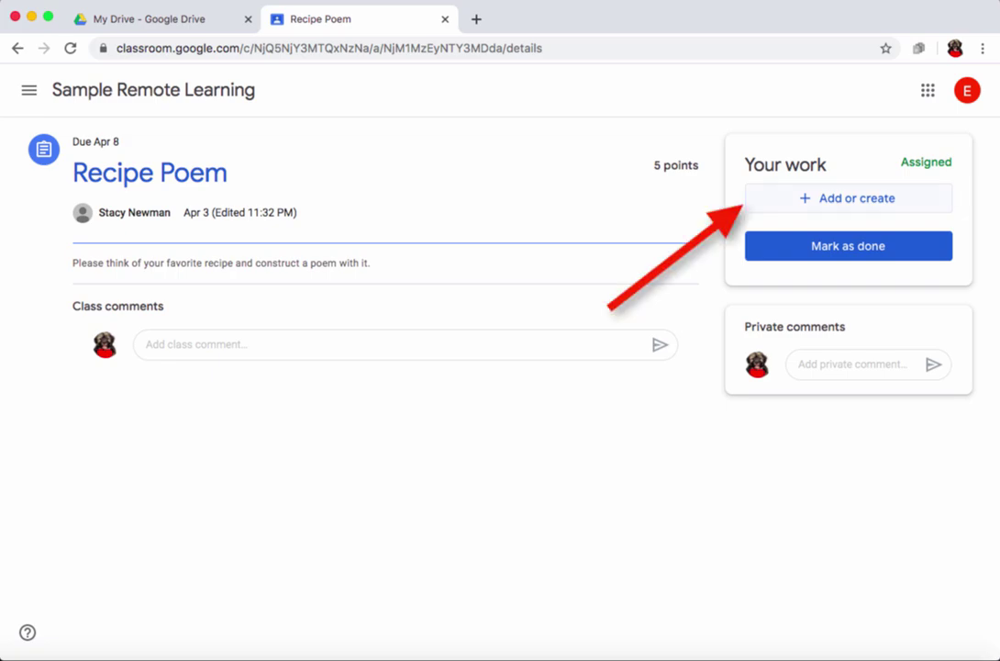
- Create a new Google Docs document as an attachment to the Recipe Poem assignment and open it
{"action": "left_click", "coordinate": [847, 199]}
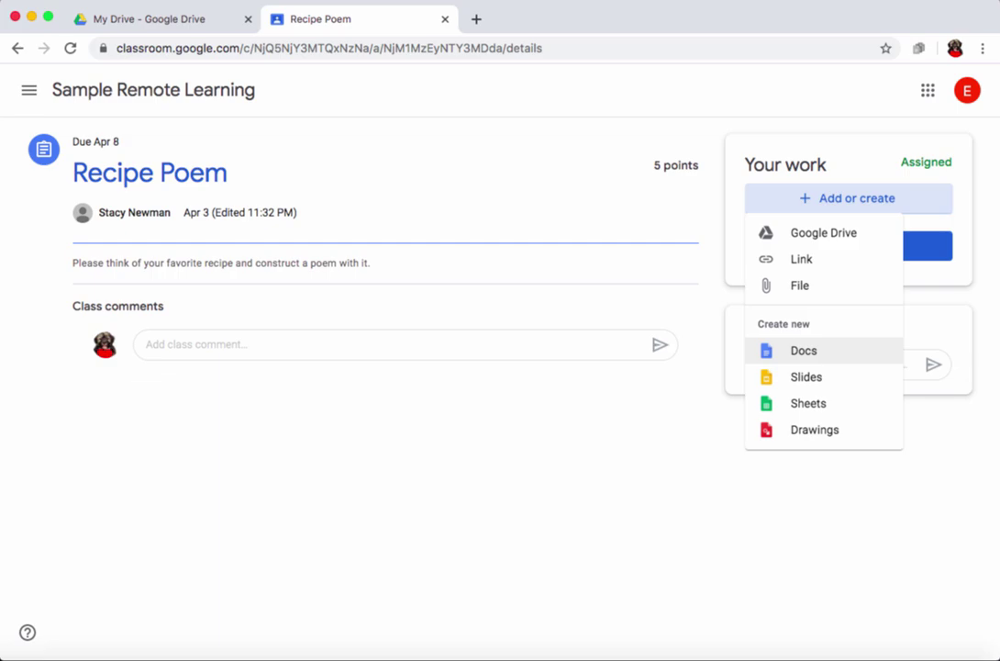
{"action": "left_click", "coordinate": [803, 350]}
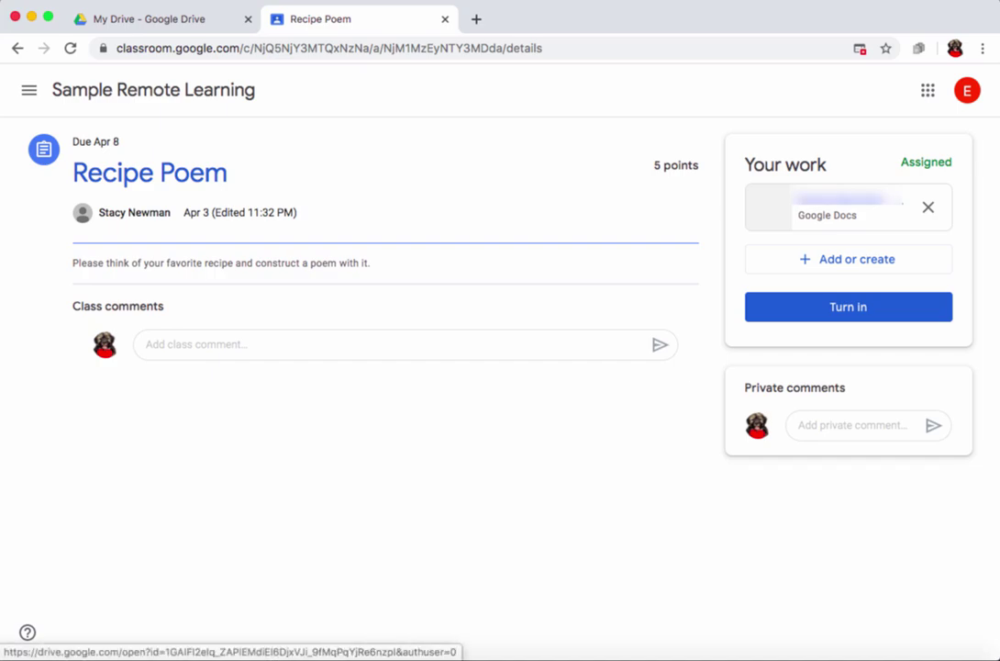
{"action": "left_click", "coordinate": [826, 203]}
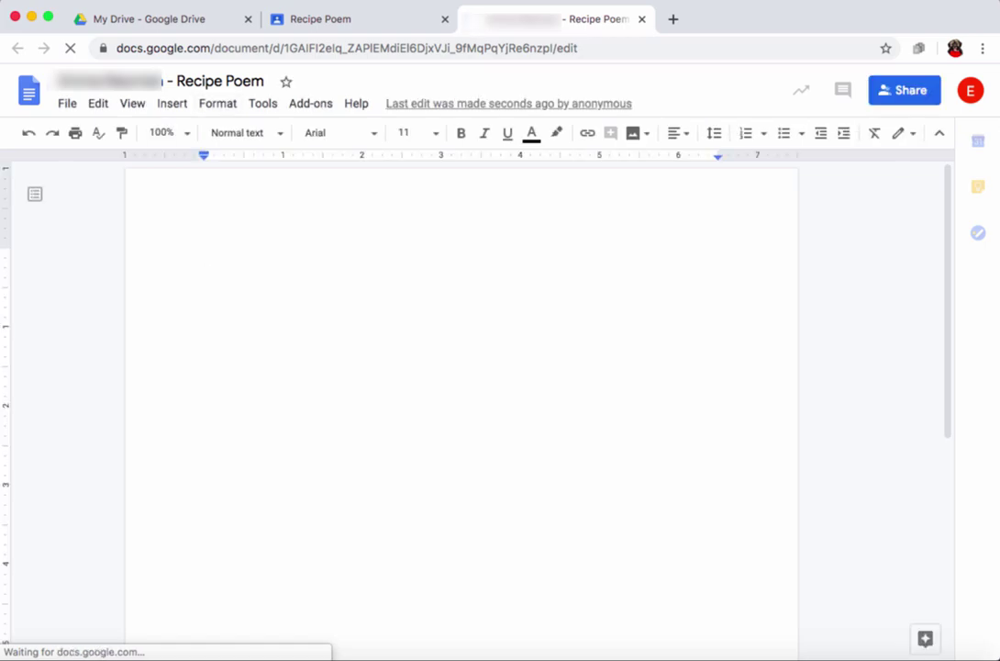
- Write the title "Ode to Lasagne", a blank line, and the lines "4 cups of sauce" and "An ounce of love"; close the document
{"action": "type", "text": "Ode to Lasagne"}
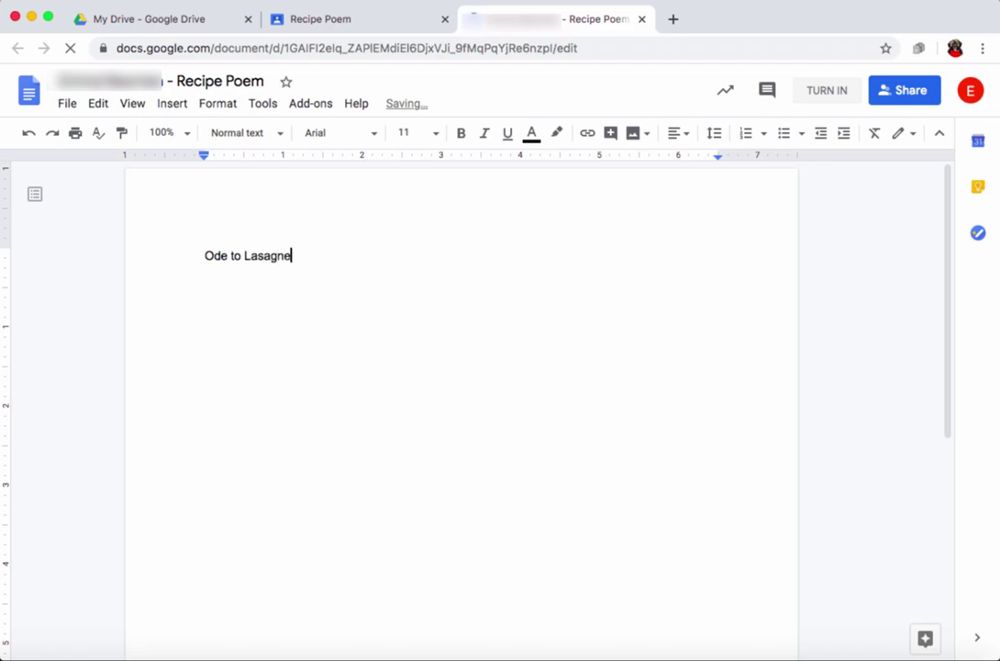
{"action": "key", "text": "Return"}
{"action": "key", "text": "Return"}
{"action": "type", "text": "4 cups"}
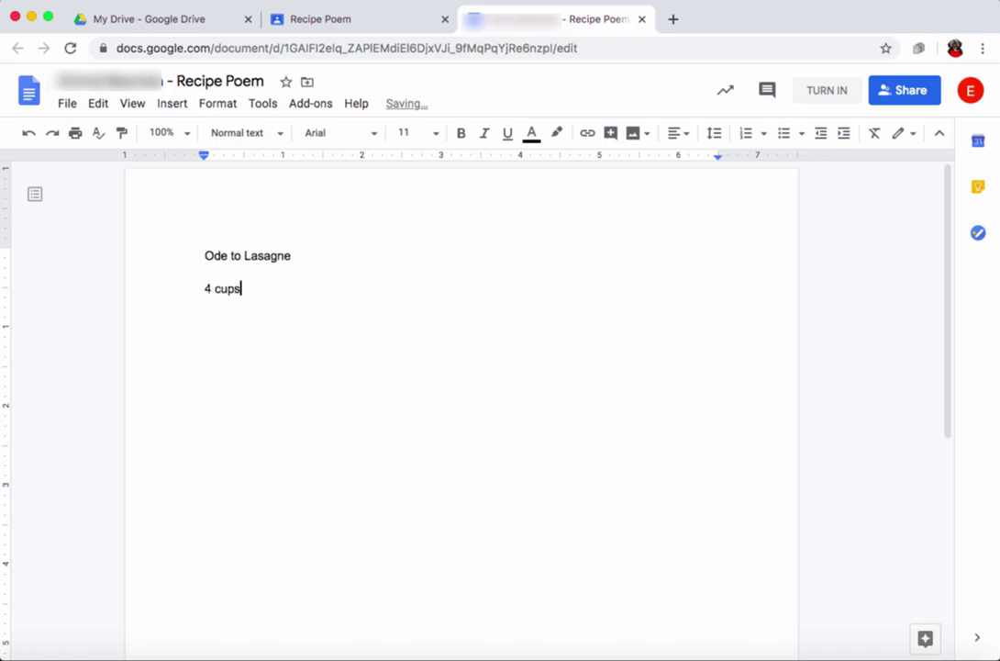
{"action": "type", "text": " of sauce"}
{"action": "key", "text": "Return"}
{"action": "type", "text": "an ou"}
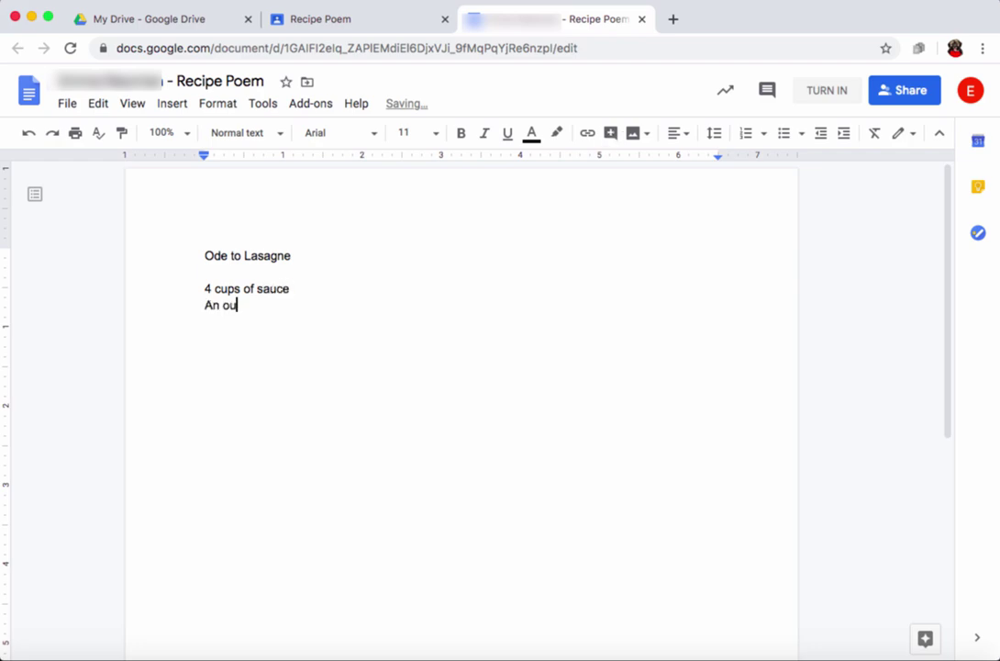
{"action": "type", "text": "nce of love"}
{"action": "key", "text": "Return"}
{"action": "key", "text": "Return"}
{"action": "key", "text": "Return"}
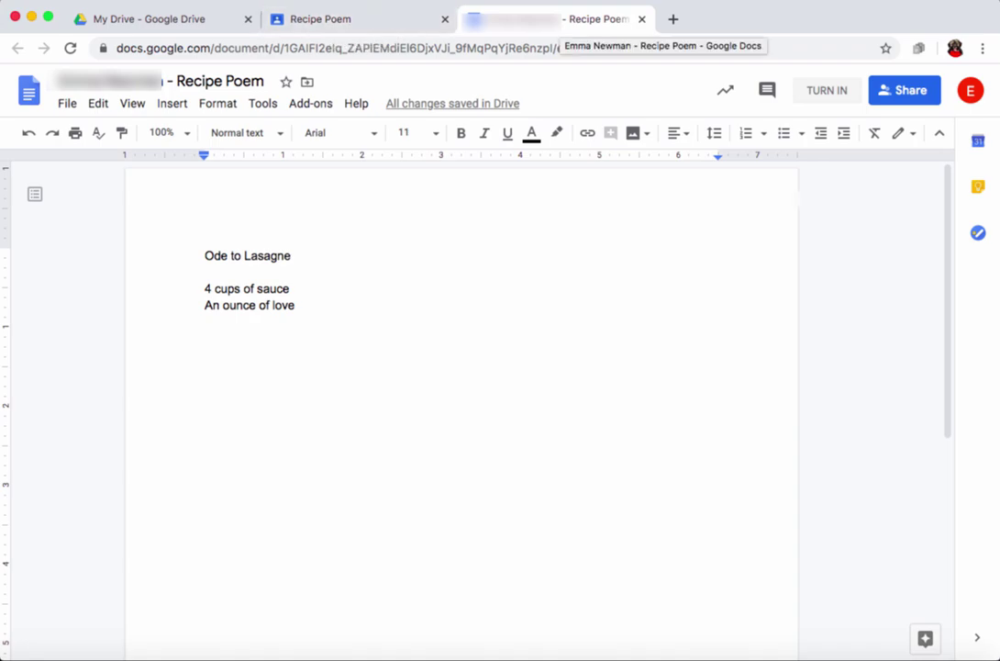
{"action": "key", "text": "super+w"}
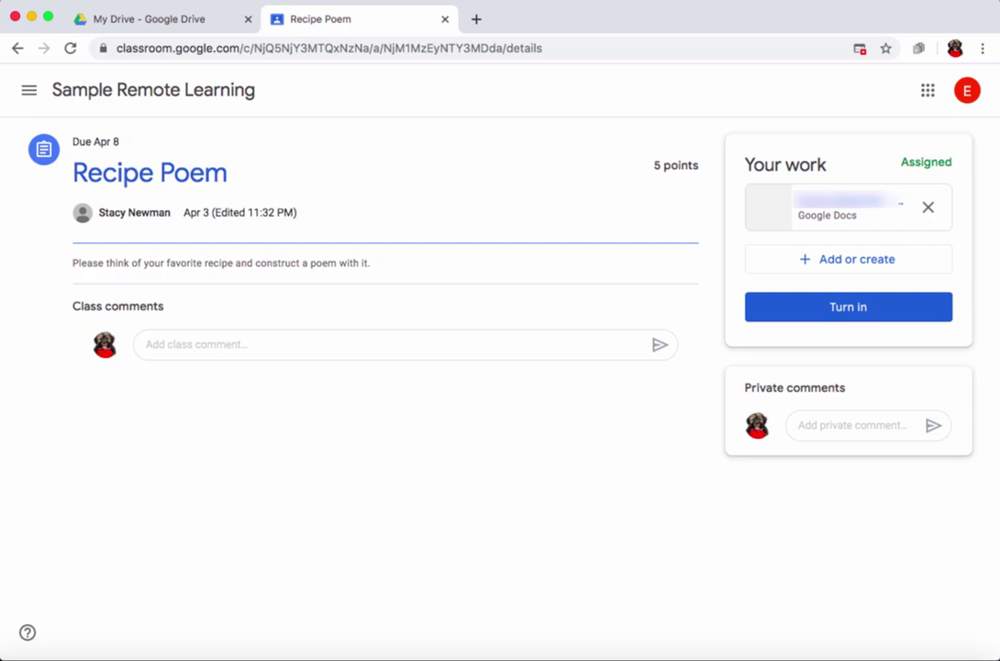
- Check the attached poem document once more and turn in the Recipe Poem assignment
{"action": "left_click", "coordinate": [830, 204]}
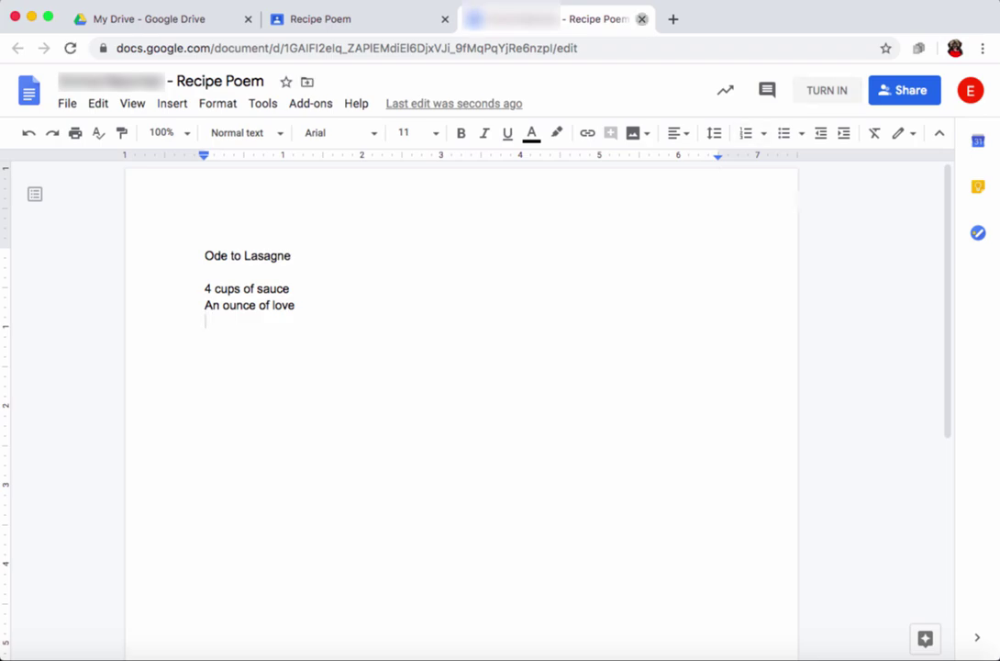
{"action": "key", "text": "super+w"}
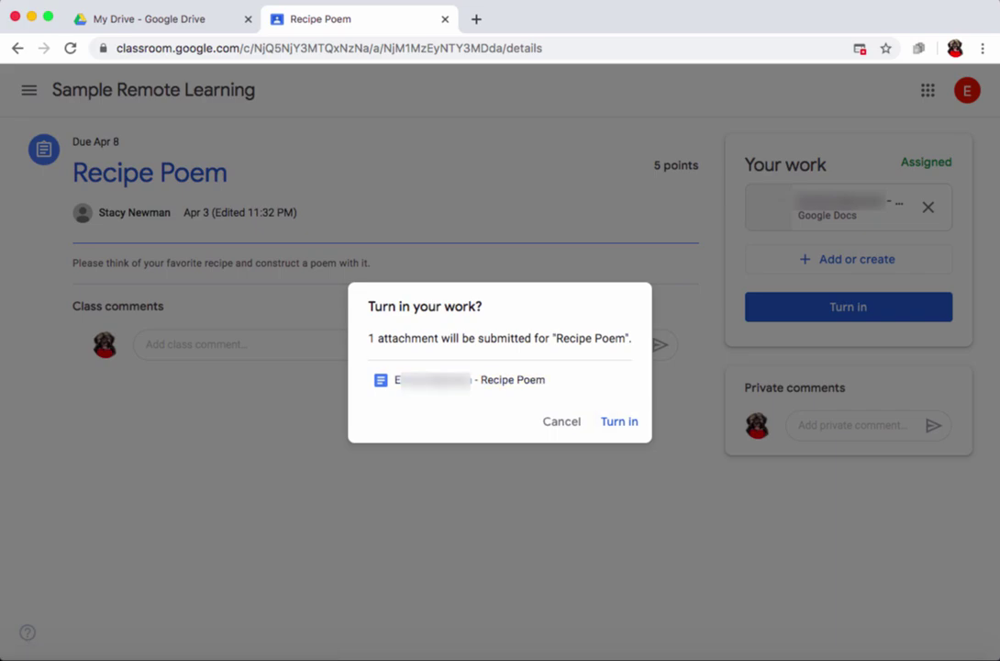
{"action": "left_click", "coordinate": [619, 421]}
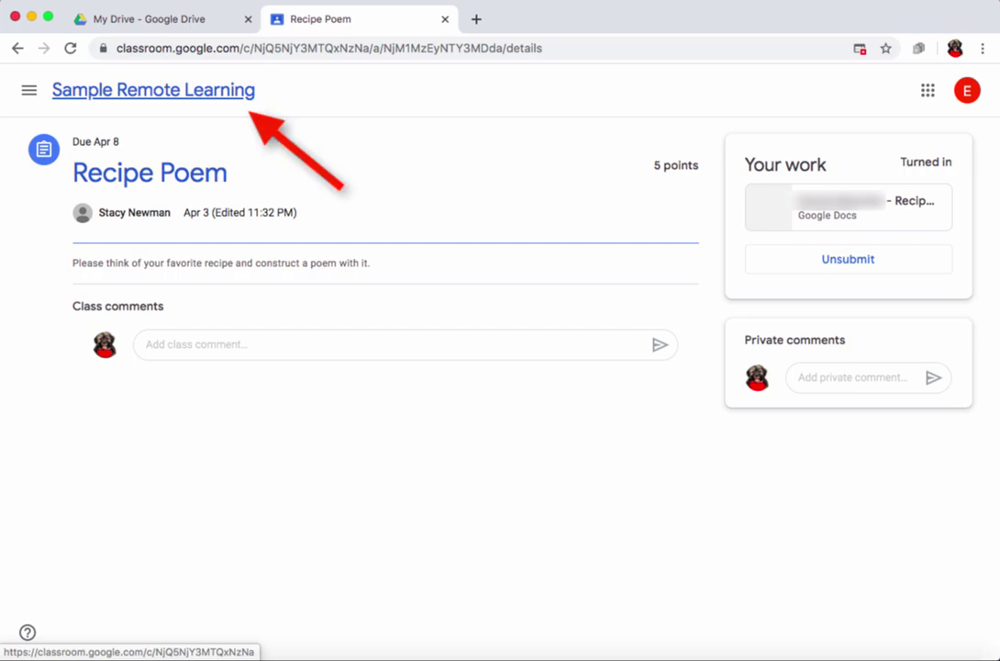
- Go to the Classwork page of Sample Remote Learning and open the Math Video assignment under the Math topic
{"action": "left_click", "coordinate": [153, 89]}
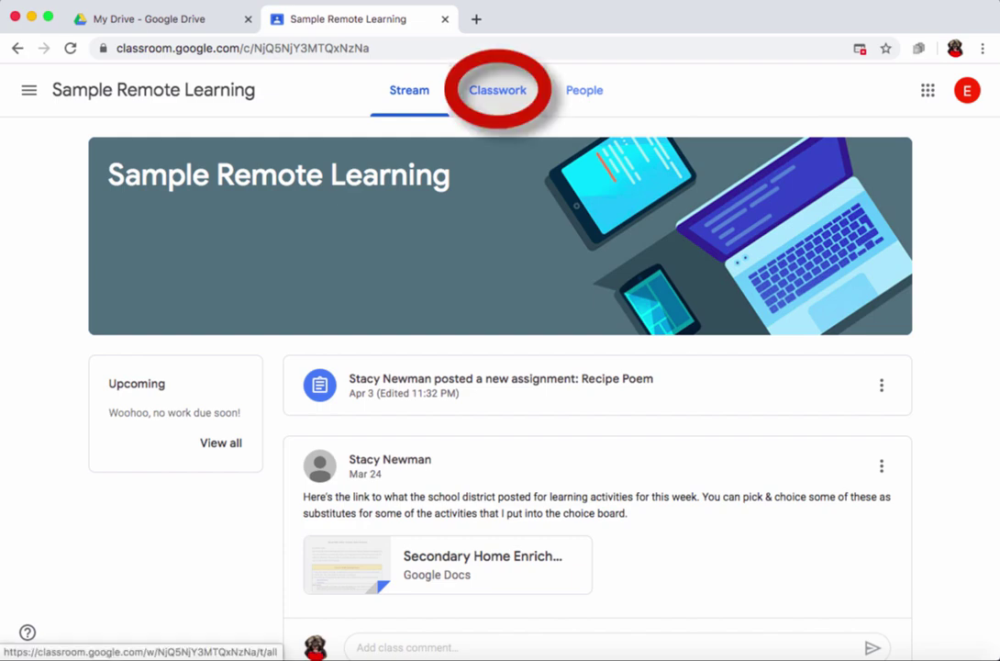
{"action": "left_click", "coordinate": [497, 90]}
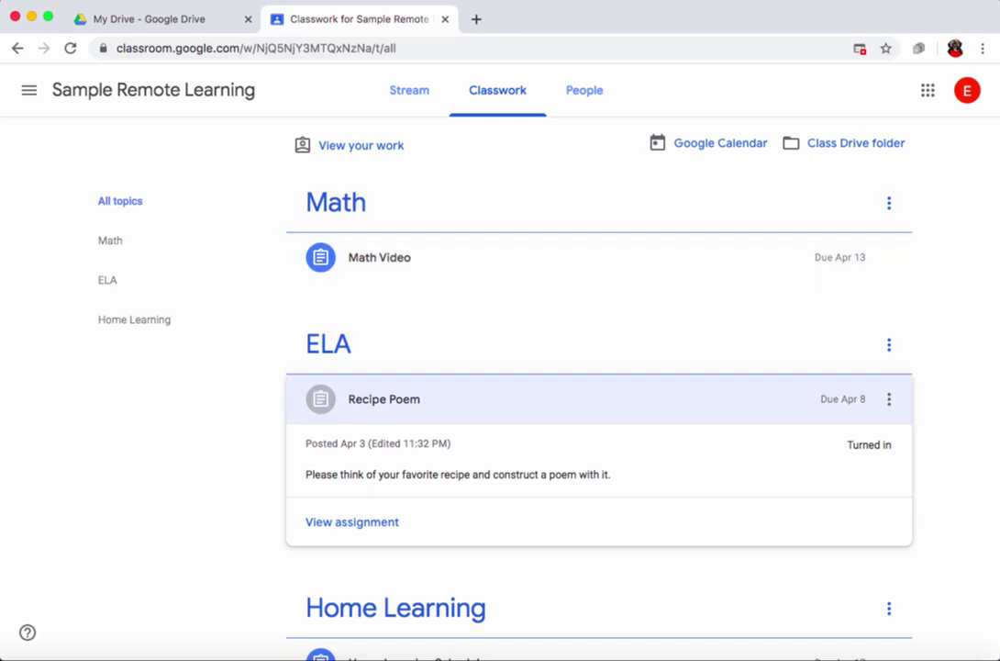
{"action": "scroll", "coordinate": [597, 386], "scroll_direction": "down", "scroll_amount": 3}
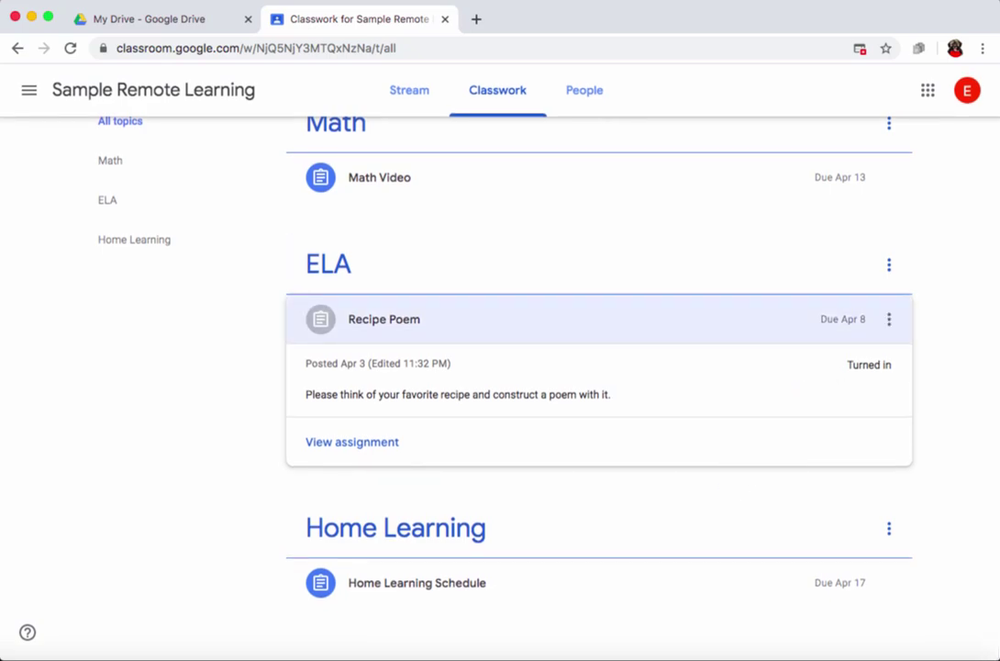
{"action": "left_click", "coordinate": [383, 319]}
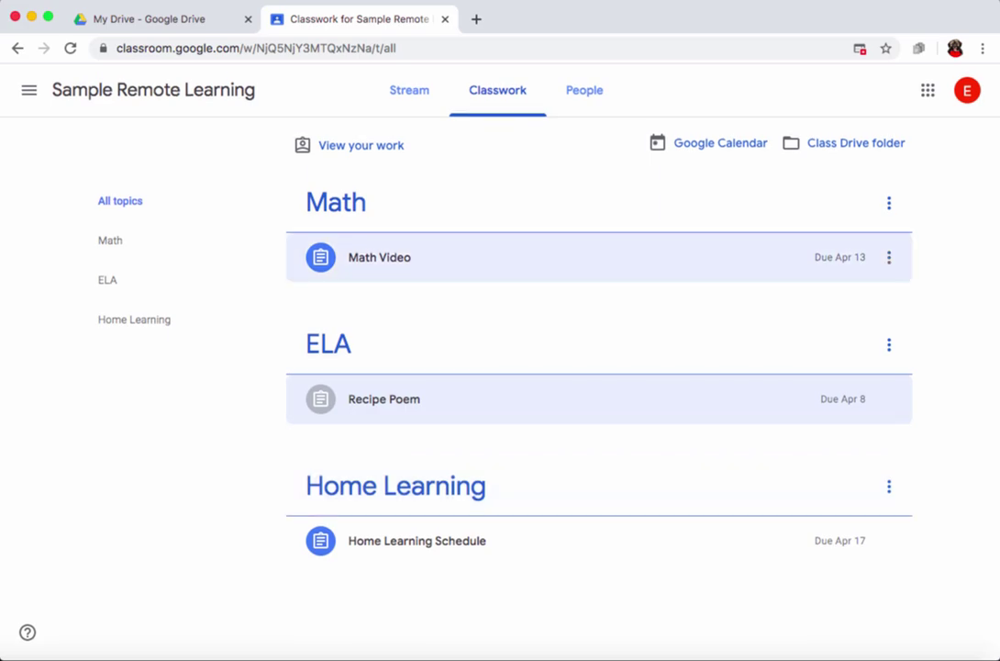
{"action": "left_click", "coordinate": [379, 257]}
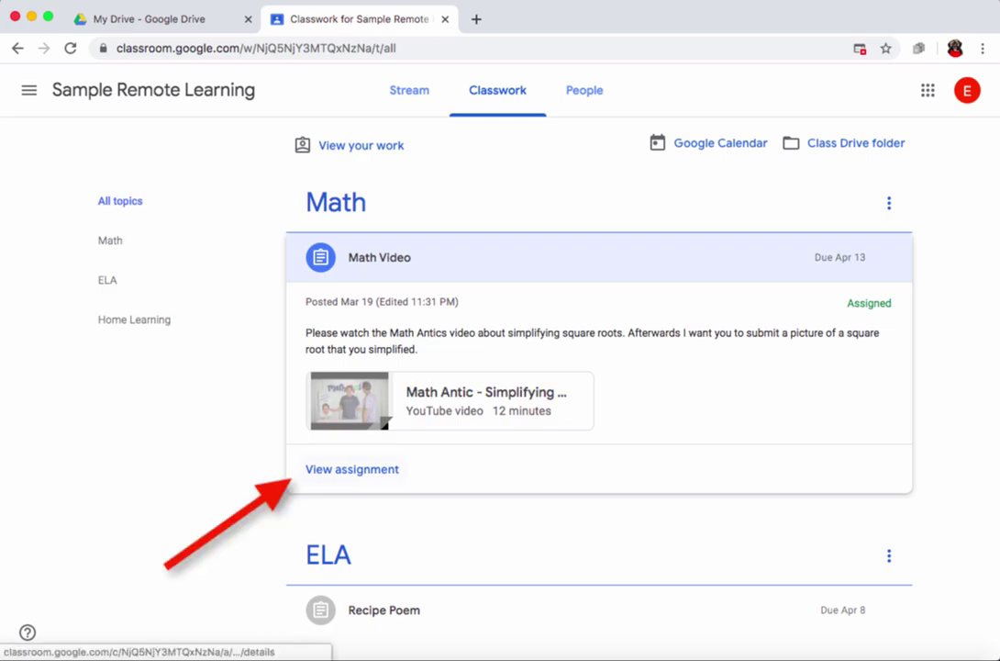
{"action": "left_click", "coordinate": [352, 469]}
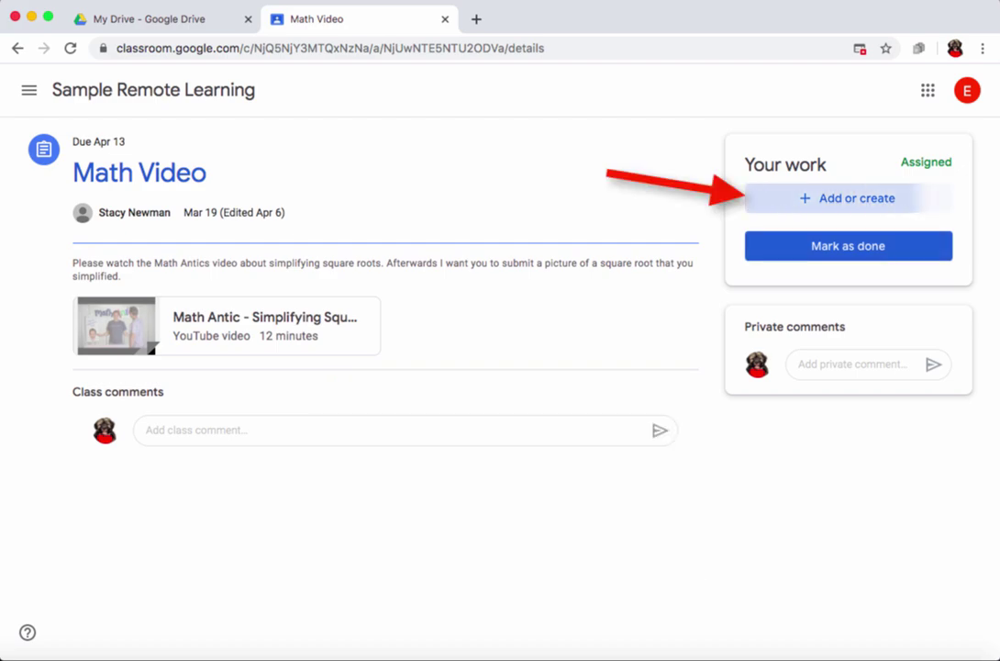
- Upload the image "math hw" from the Desktop folder as an attachment to the Math Video assignment
{"action": "left_click", "coordinate": [847, 198]}
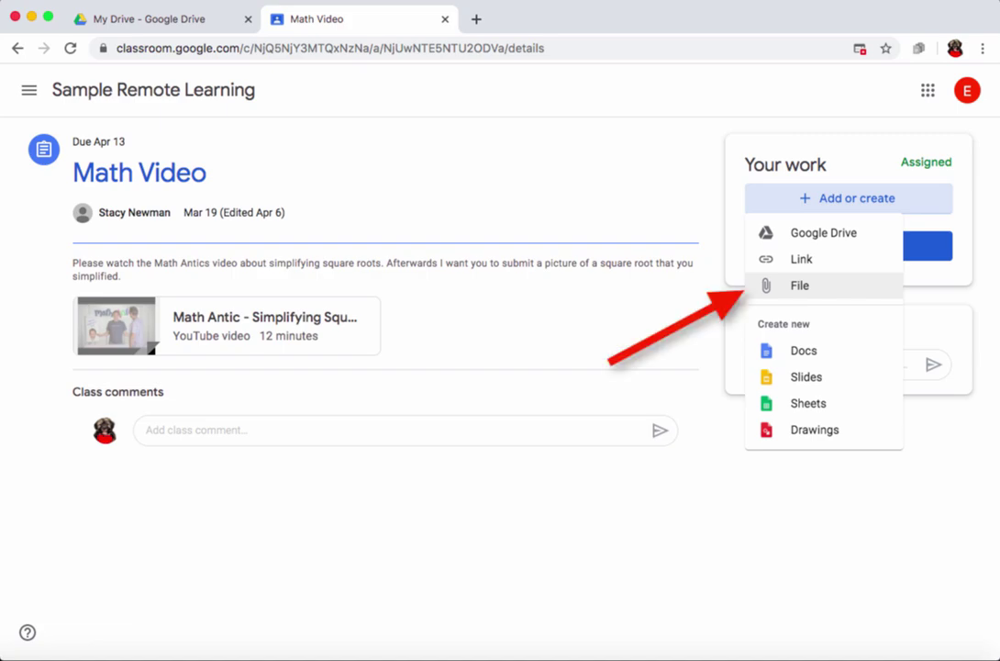
{"action": "left_click", "coordinate": [799, 285]}
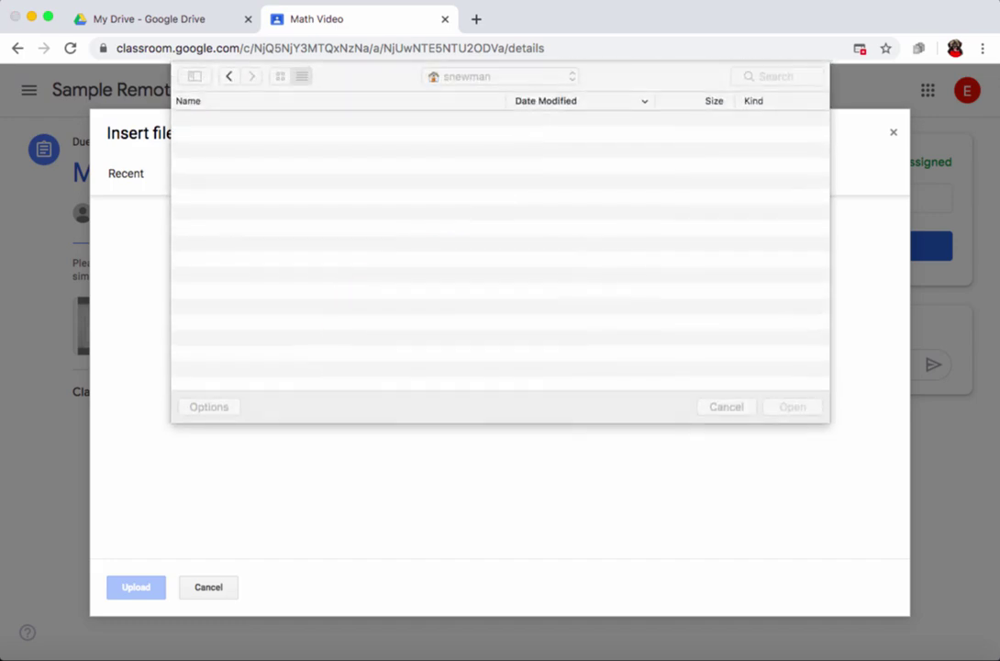
{"action": "left_click", "coordinate": [501, 76]}
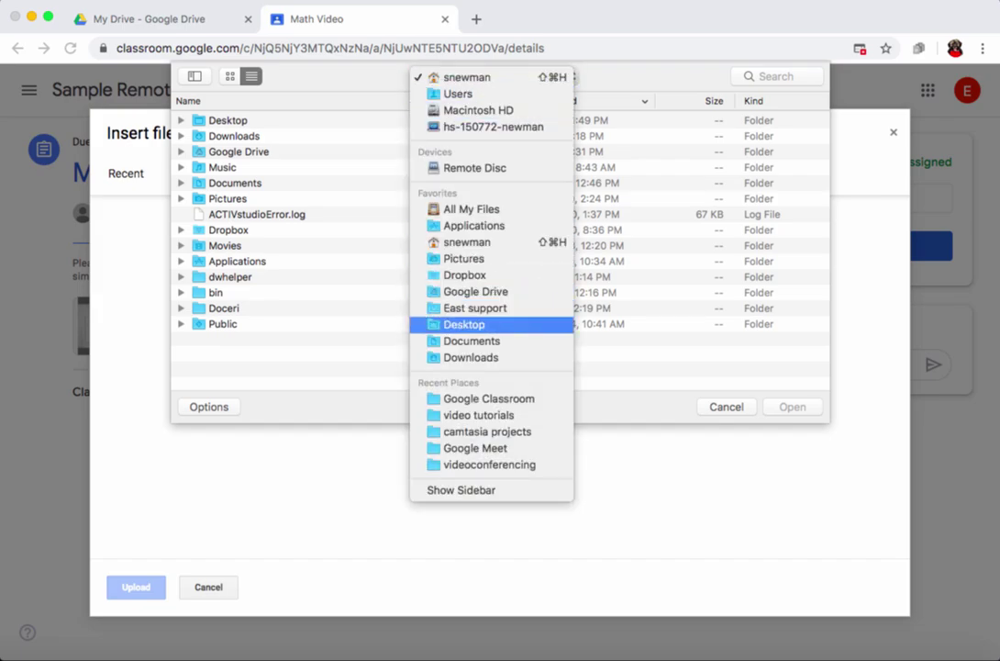
{"action": "left_click", "coordinate": [465, 324]}
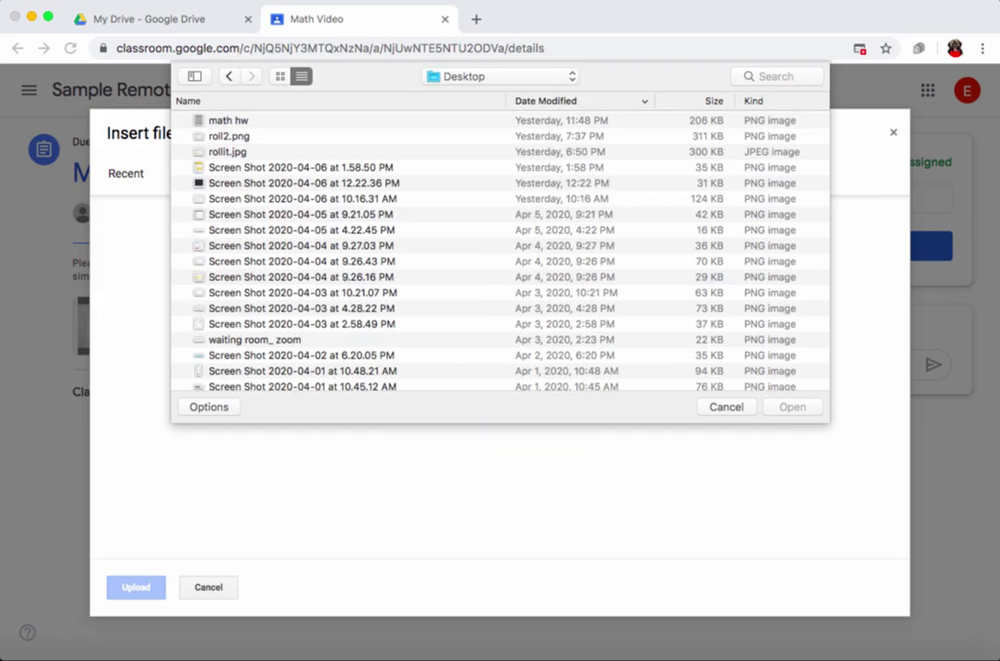
{"action": "left_click", "coordinate": [229, 120]}
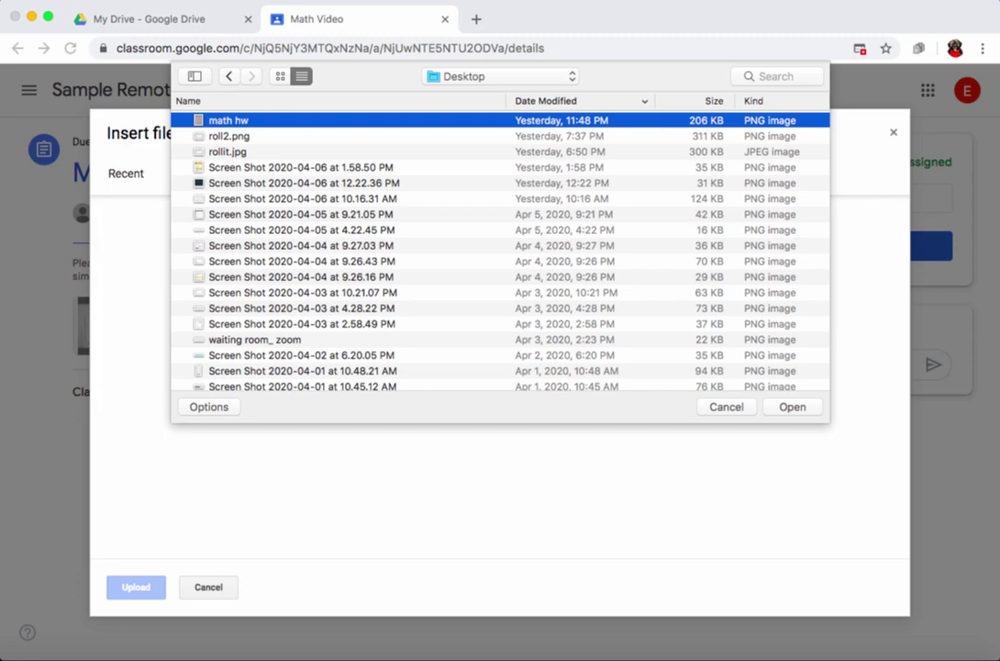
{"action": "key", "text": "Return"}
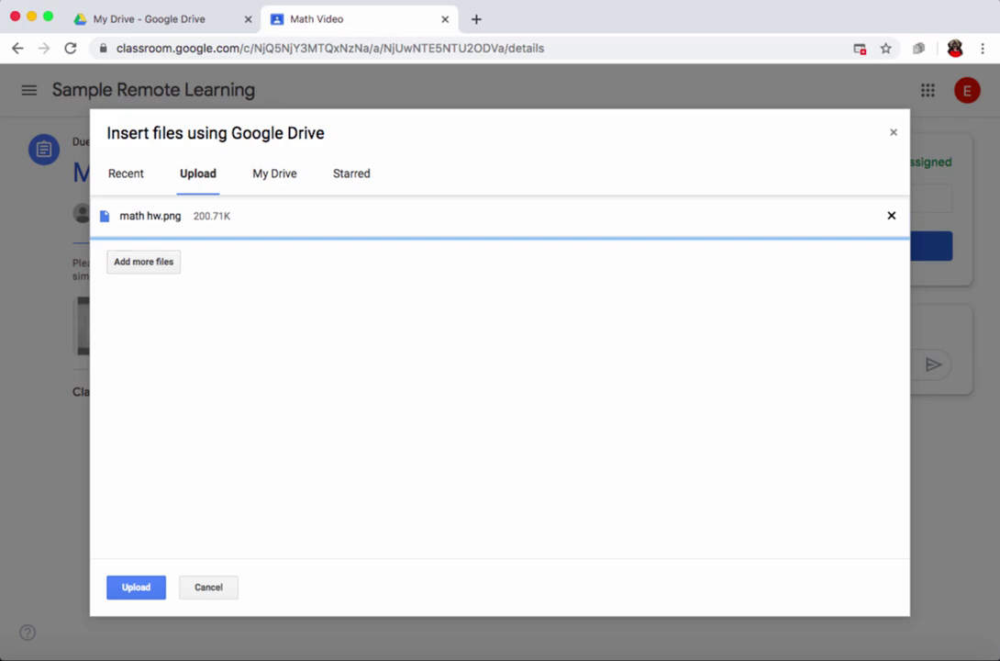
{"action": "key", "text": "Return"}
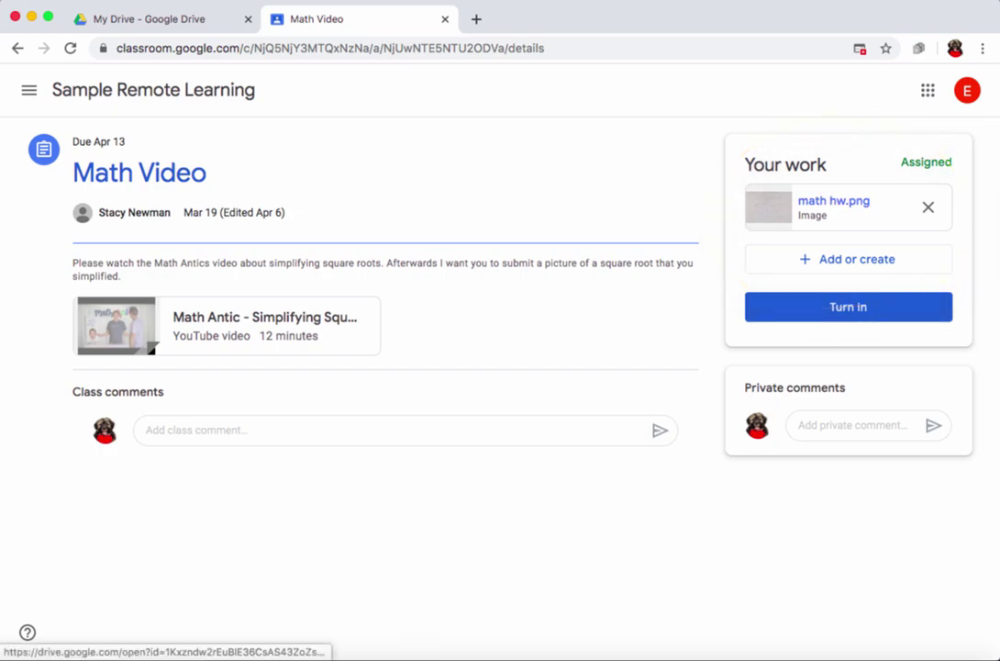
- Preview the attached math hw.png and turn in the Math Video assignment
{"action": "left_click", "coordinate": [833, 200]}
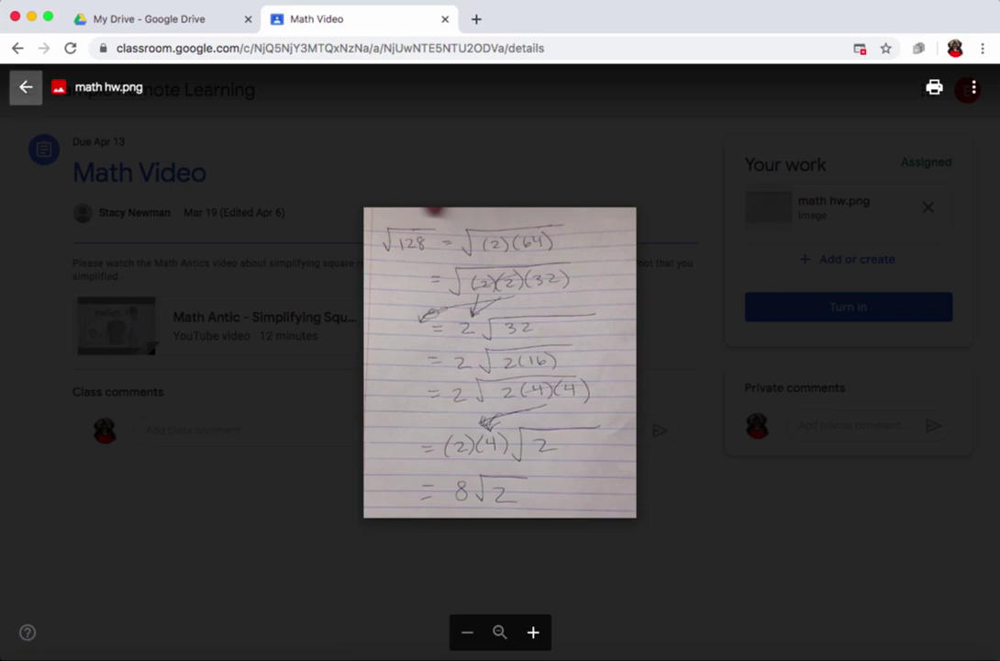
{"action": "left_click", "coordinate": [26, 87]}
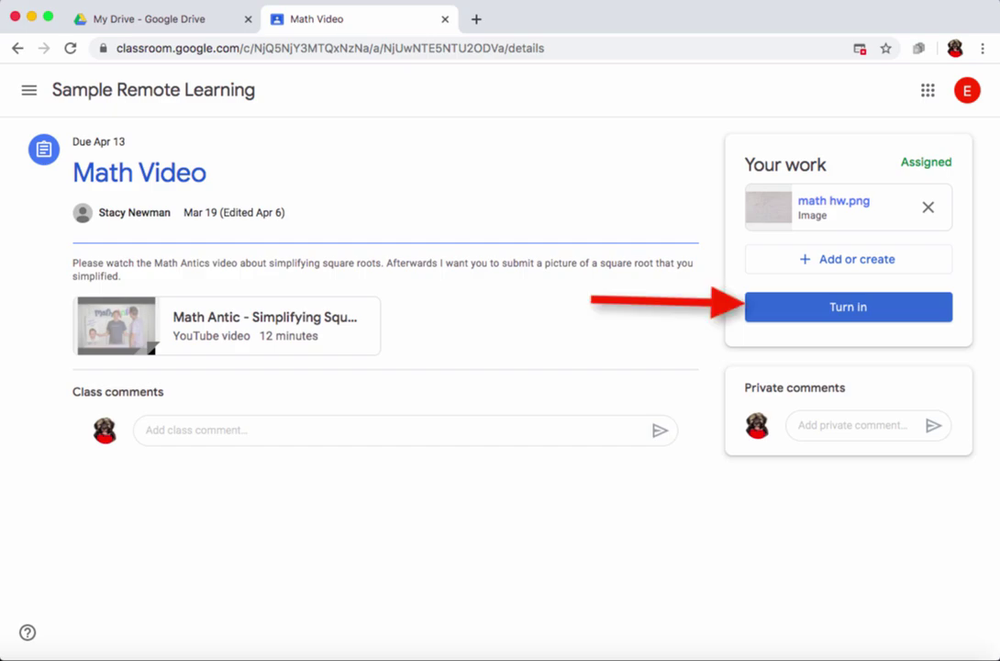
{"action": "left_click", "coordinate": [847, 307]}
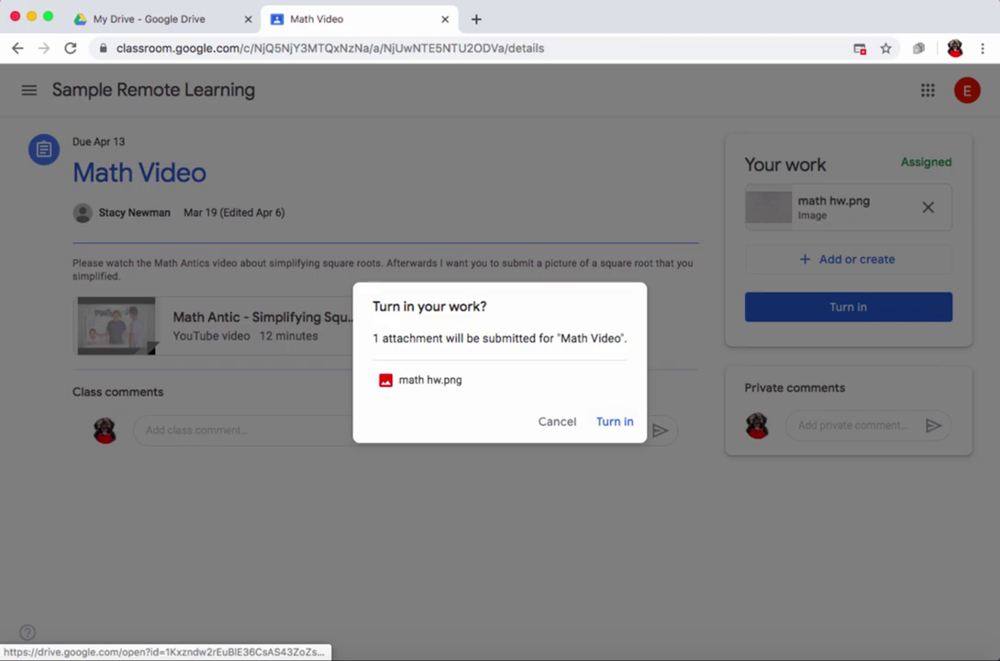
{"action": "key", "text": "Return"}
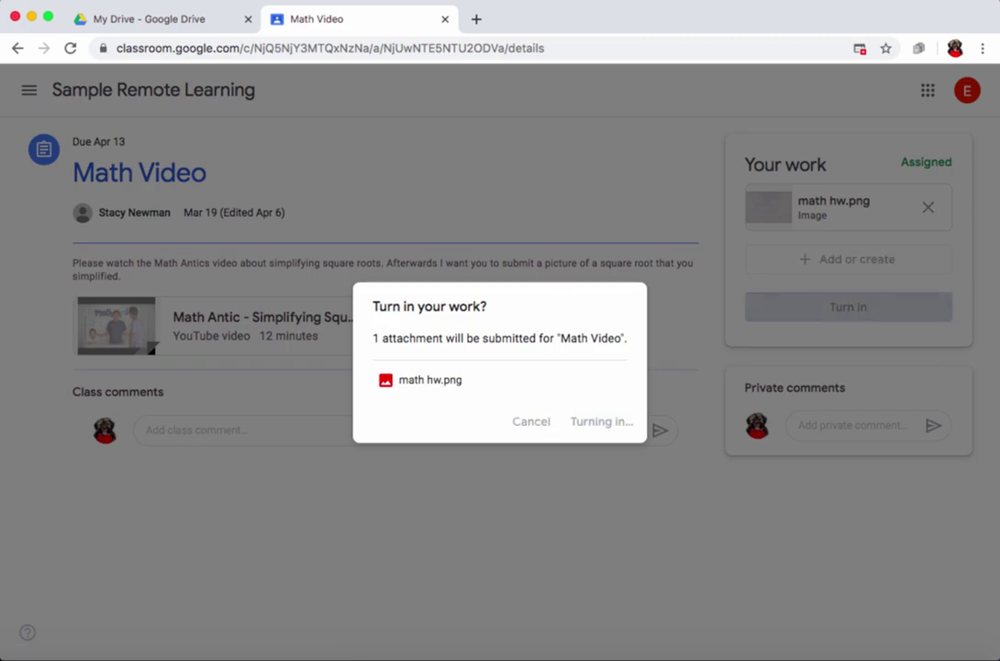
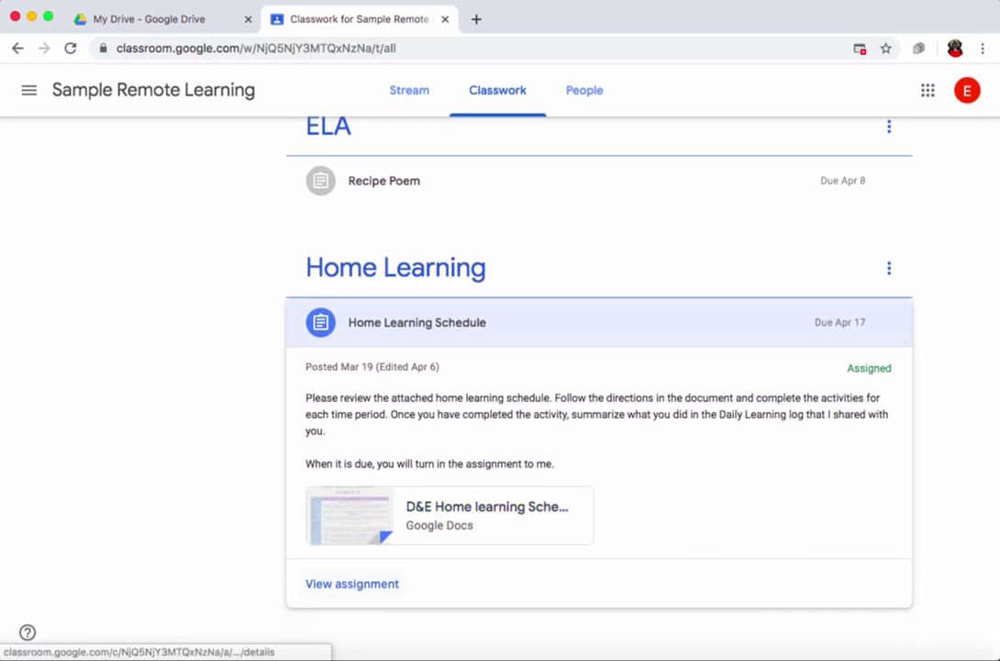
- Open the Home Learning Schedule assignment, view its attached D&E Home learning Schedule document, and close that document
{"action": "left_click", "coordinate": [352, 583]}
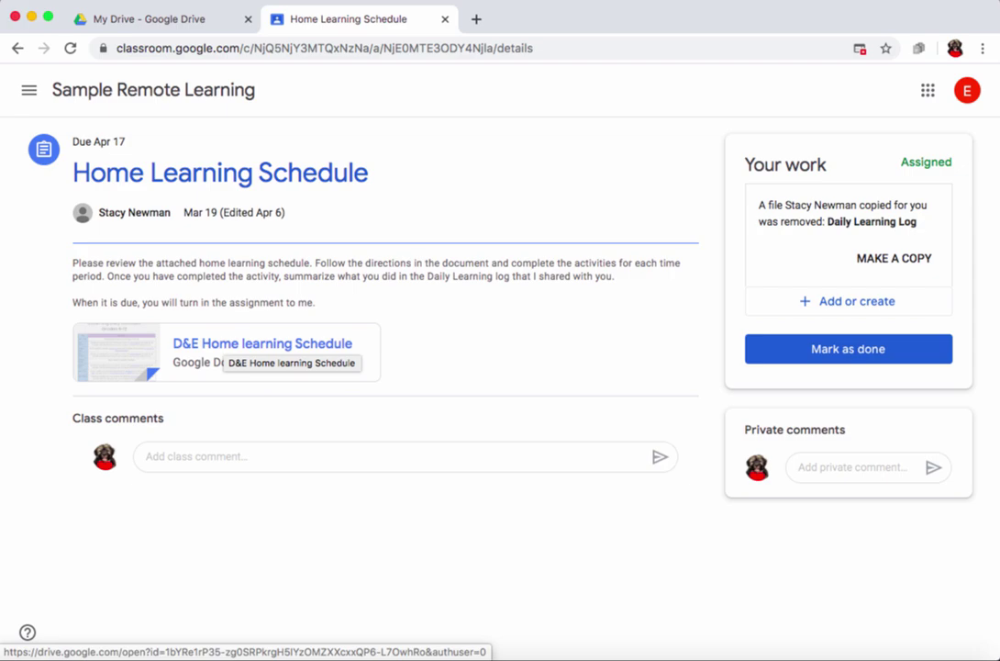
{"action": "left_click", "coordinate": [220, 344]}
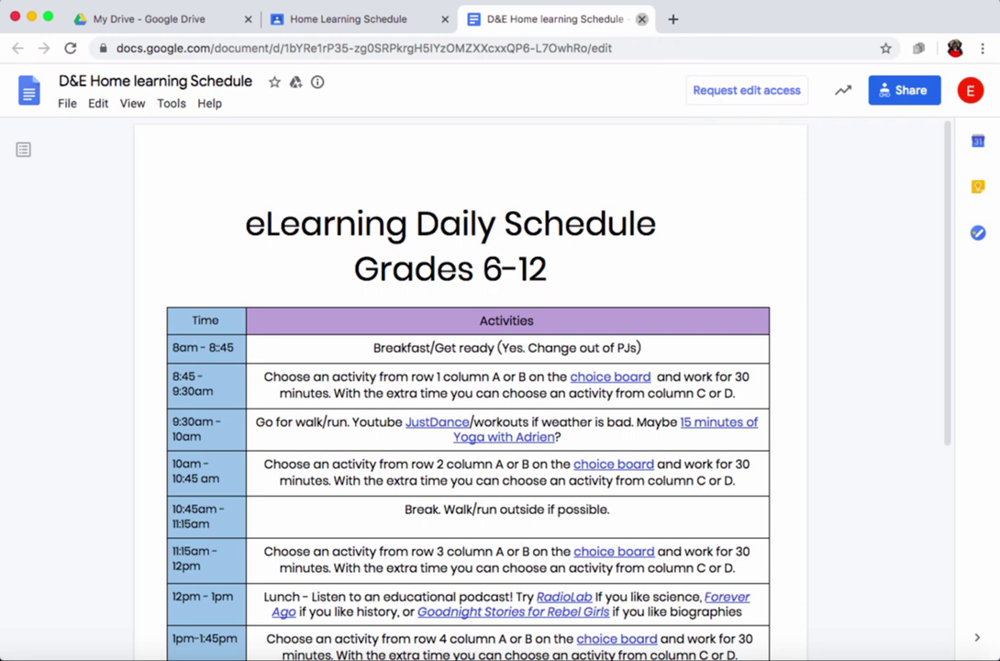
{"action": "left_click", "coordinate": [641, 19]}
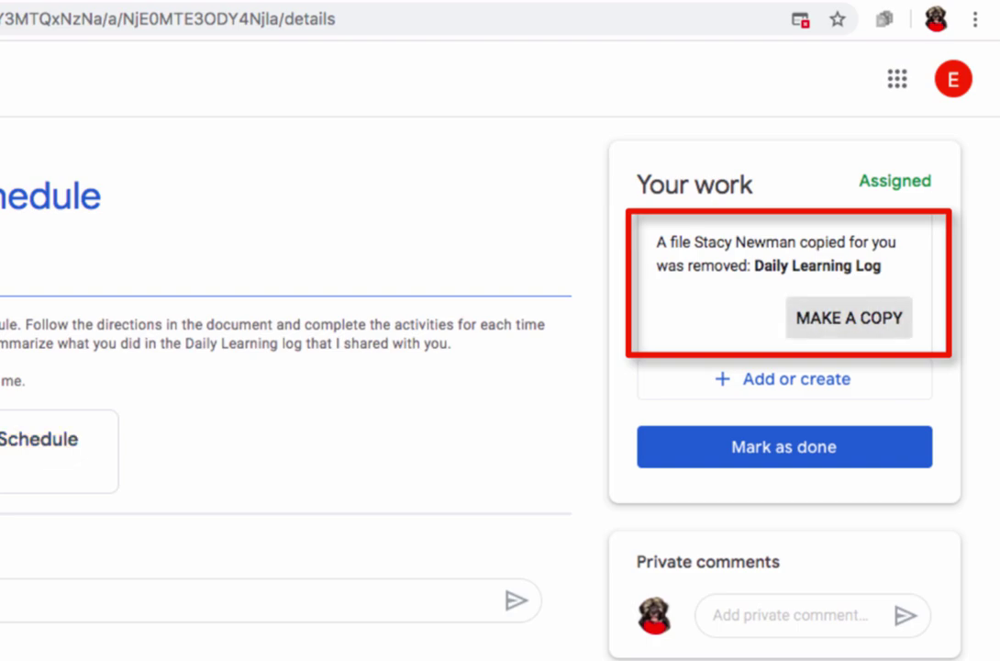
- Make a new copy of the removed Daily Learning Log, enter 4/6/20 as the date in its first empty row, and close the document
{"action": "left_click", "coordinate": [849, 318]}
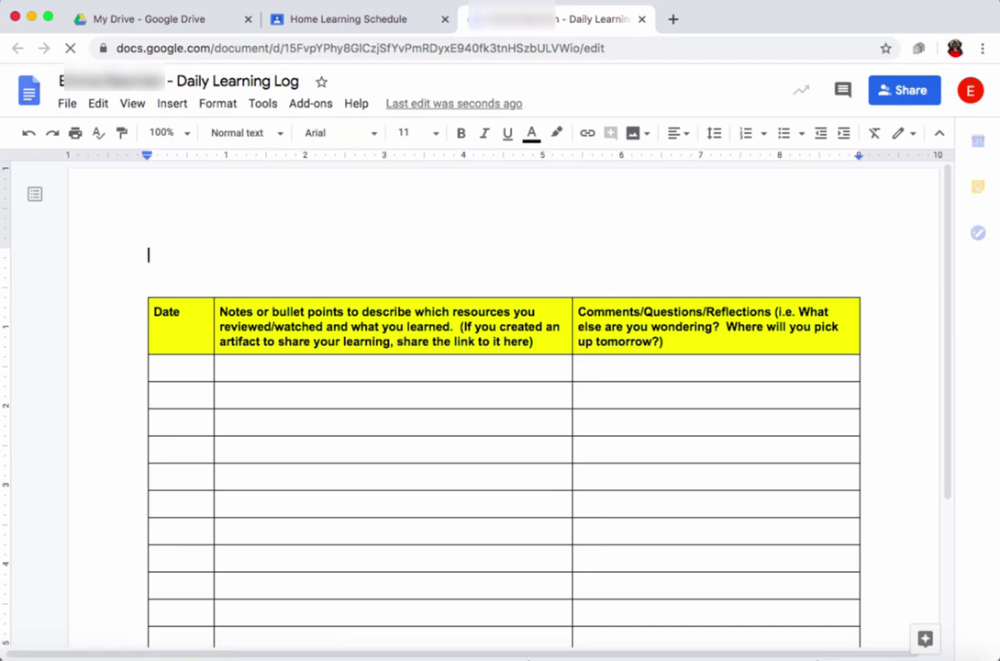
{"action": "left_click", "coordinate": [154, 367]}
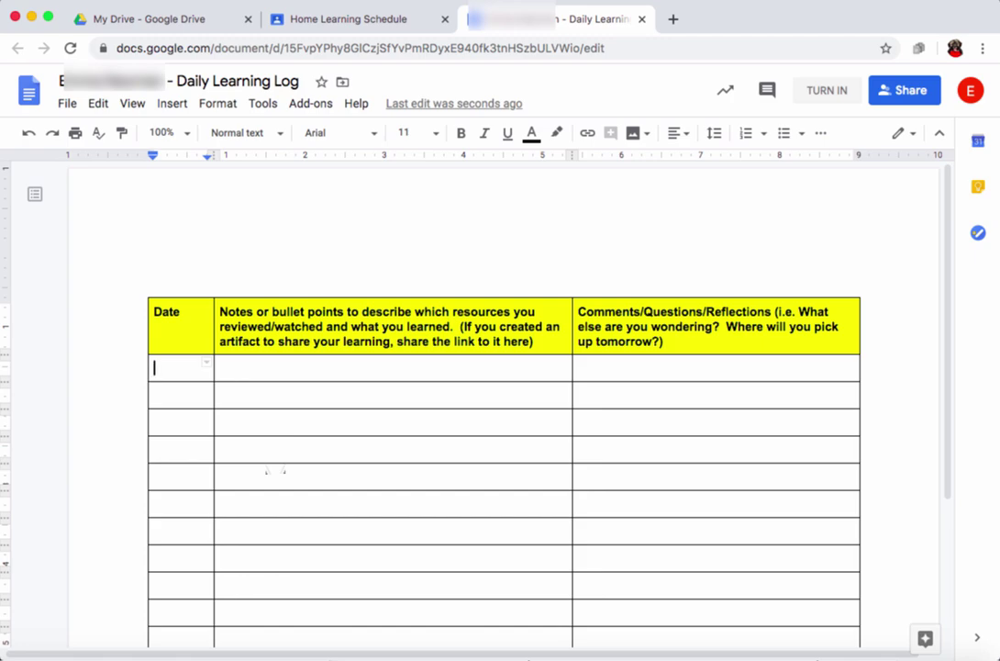
{"action": "type", "text": "4/6/20"}
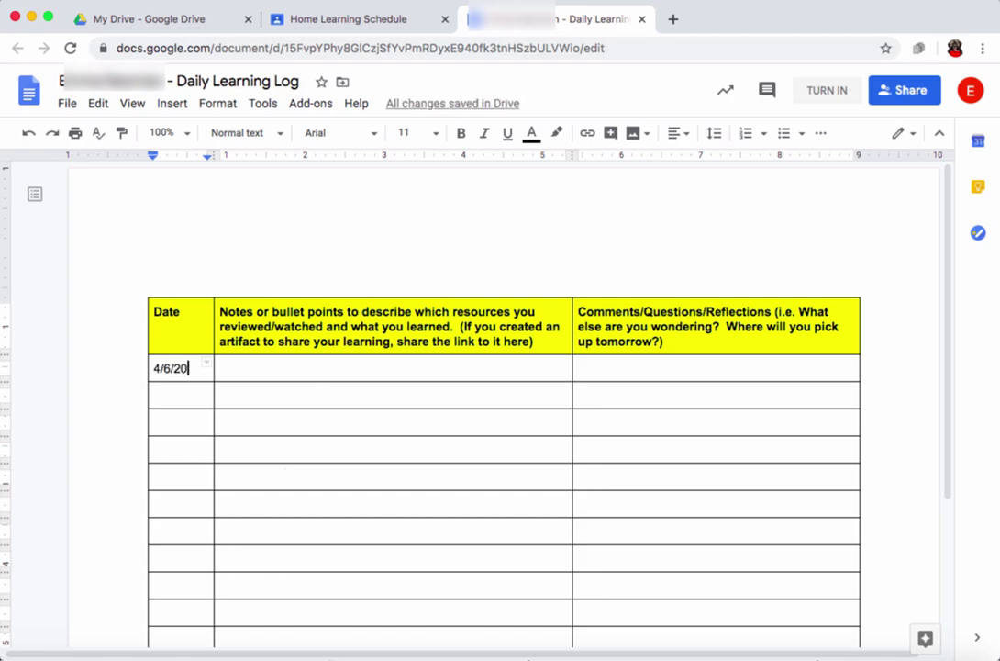
{"action": "left_click", "coordinate": [220, 368]}
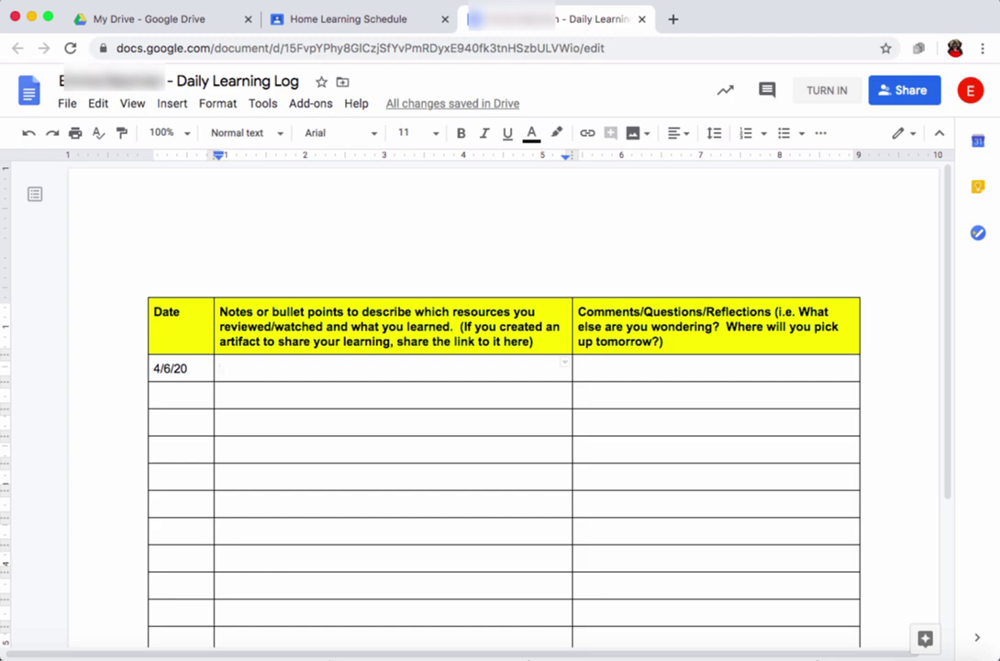
{"action": "left_click", "coordinate": [578, 367]}
{"action": "left_click", "coordinate": [641, 18]}
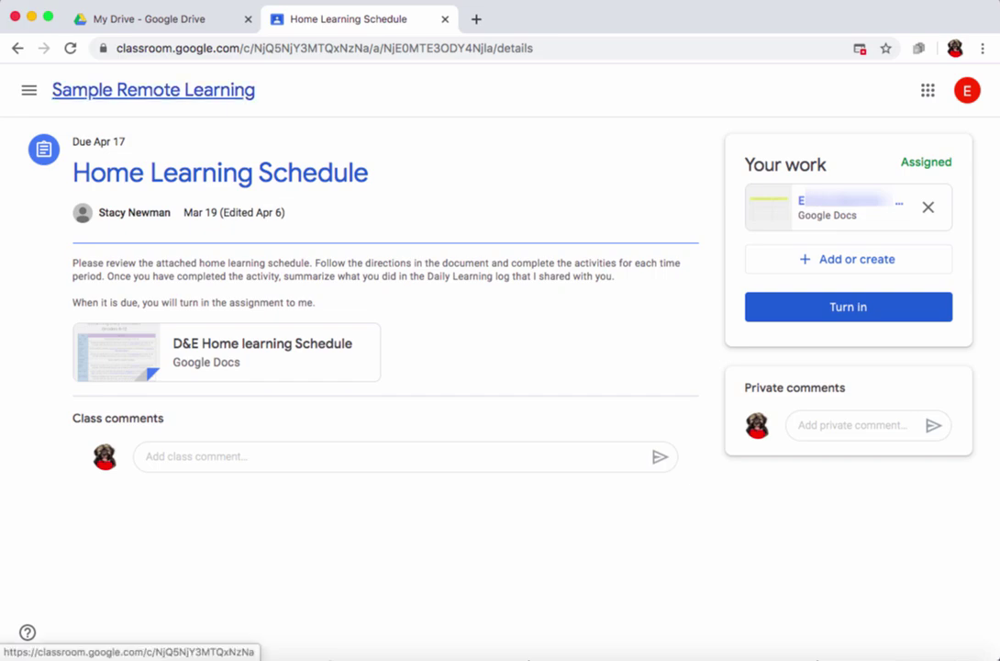
- Return to the Sample Remote Learning class stream and view the full list of the student's upcoming and submitted work
{"action": "left_click", "coordinate": [153, 90]}
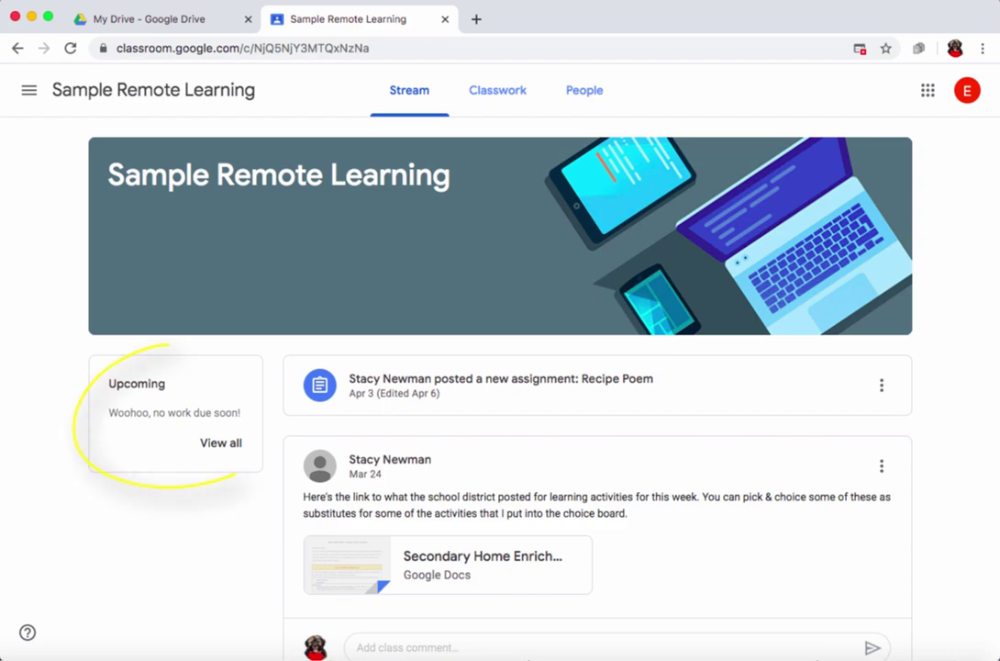
{"action": "left_click", "coordinate": [222, 442]}
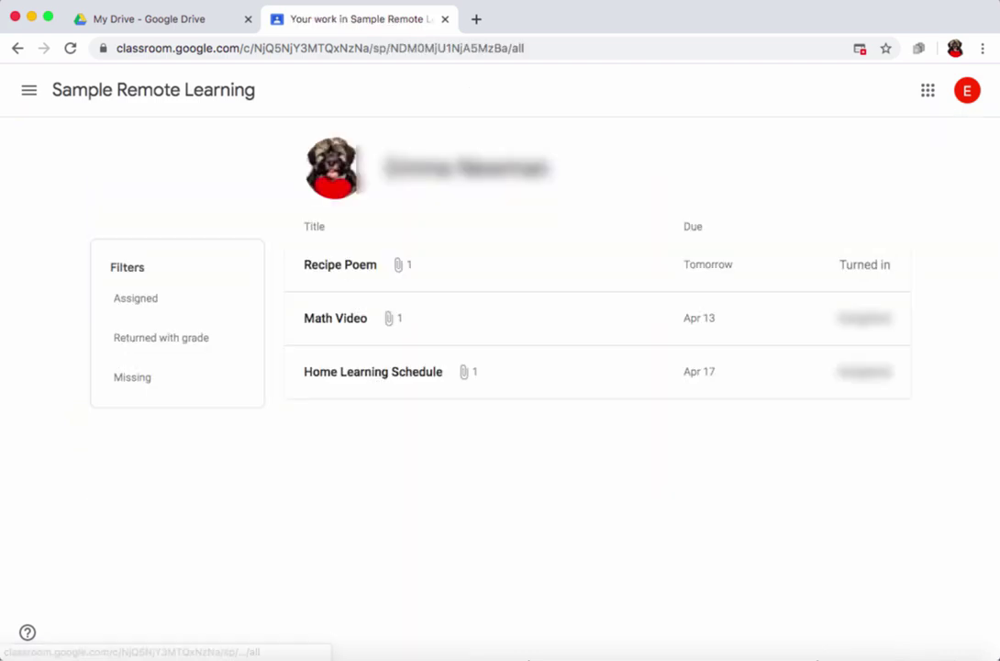